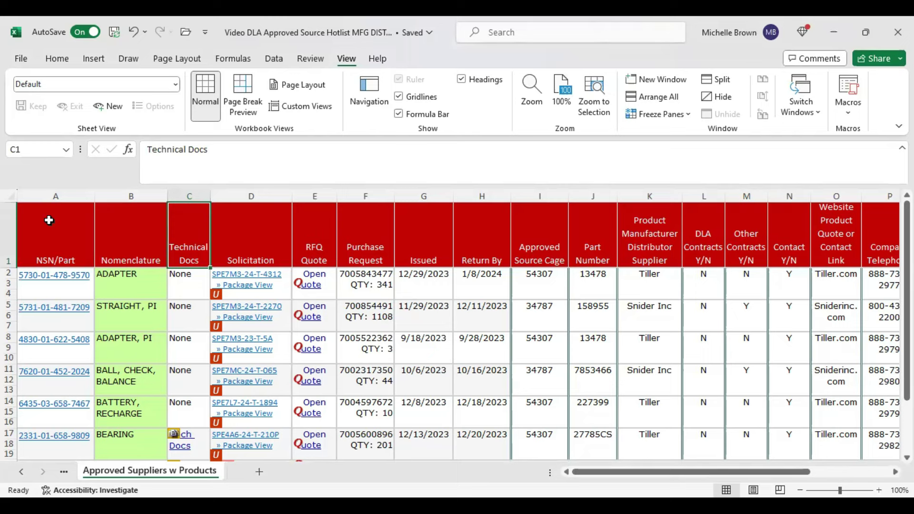
{"action": "key", "text": "Right"}
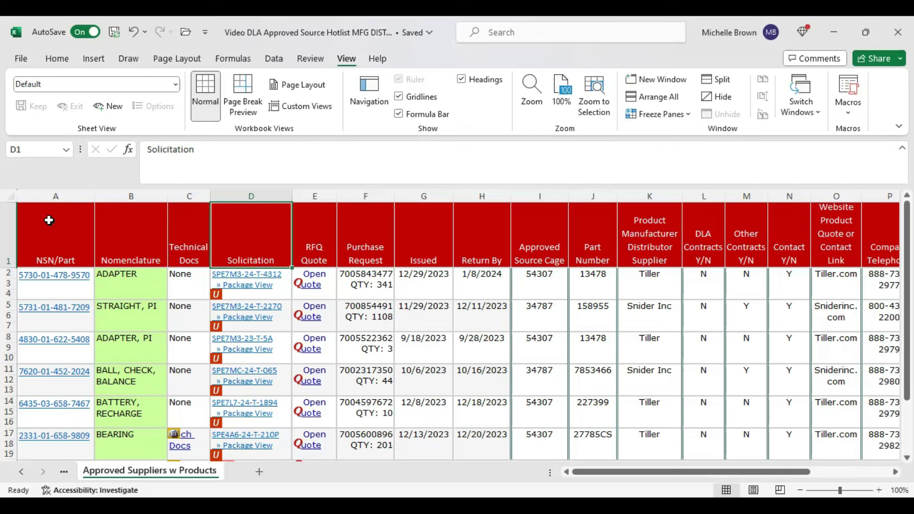
{"action": "key", "text": "Right"}
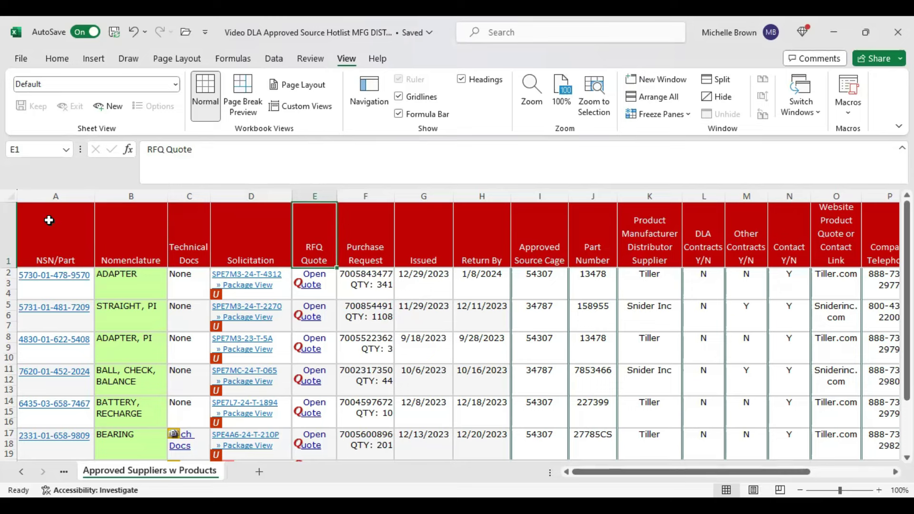
{"action": "left_click", "coordinate": [330, 285]}
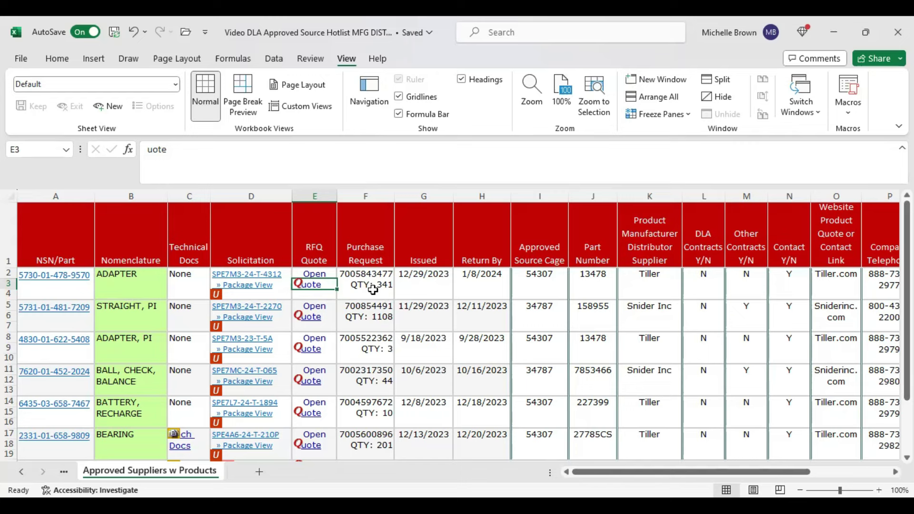
{"action": "left_click", "coordinate": [372, 289]}
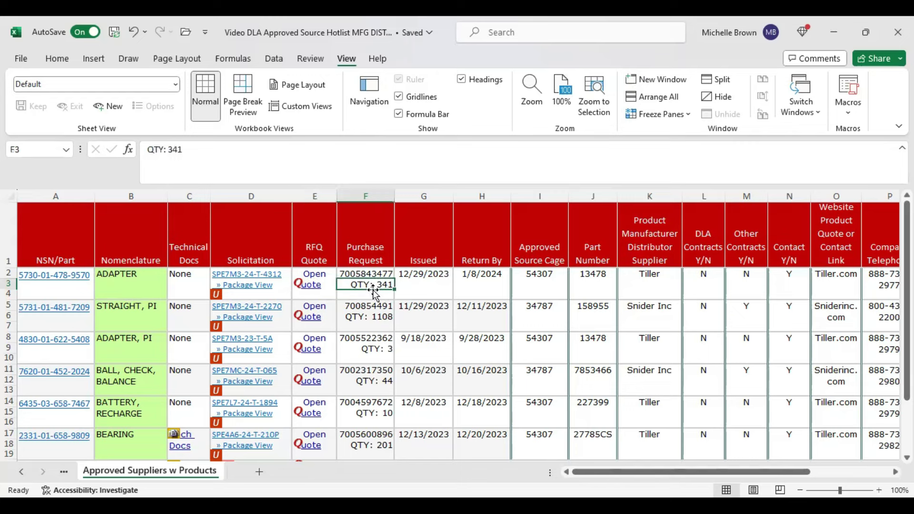
{"action": "key", "text": "Right"}
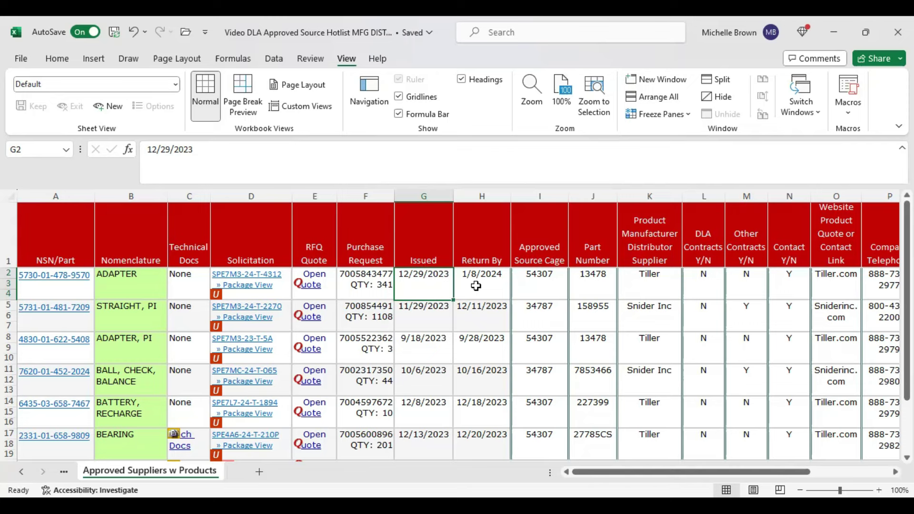
{"action": "key", "text": "Right"}
{"action": "key", "text": "Right"}
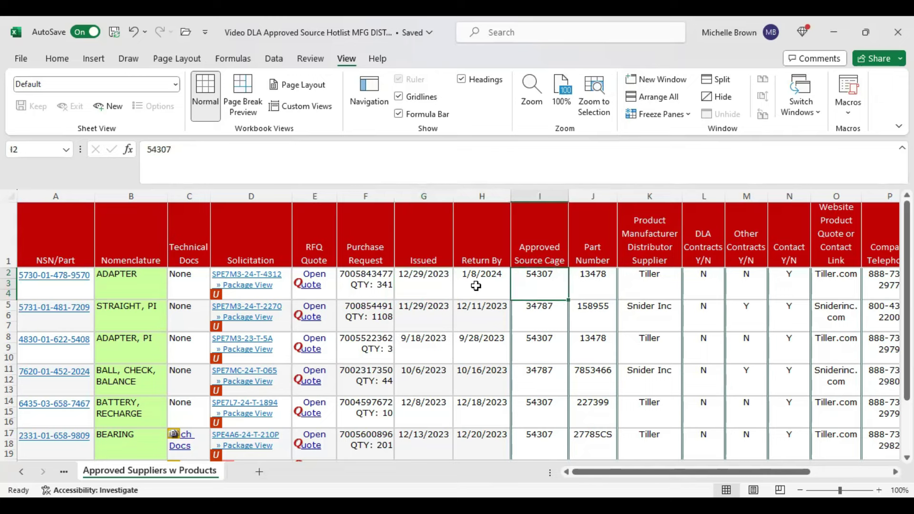
{"action": "key", "text": "Right"}
{"action": "key", "text": "Right"}
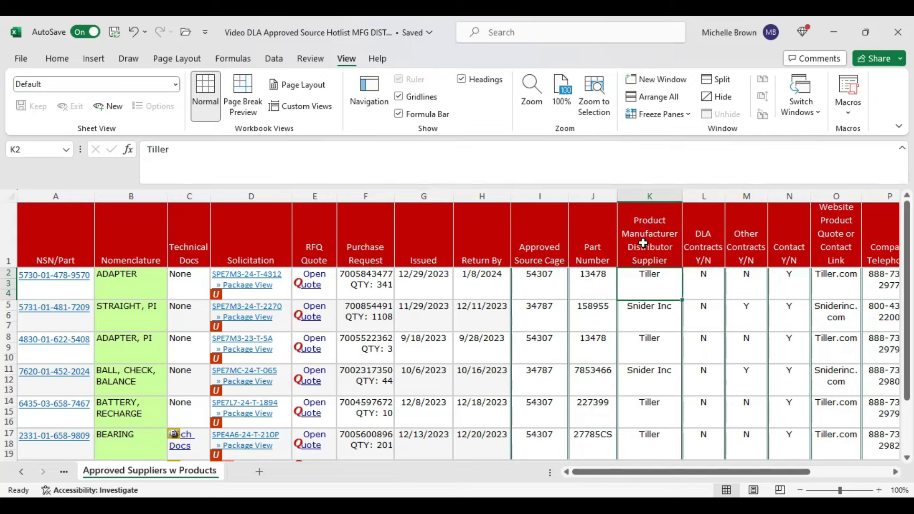
{"action": "key", "text": "Right"}
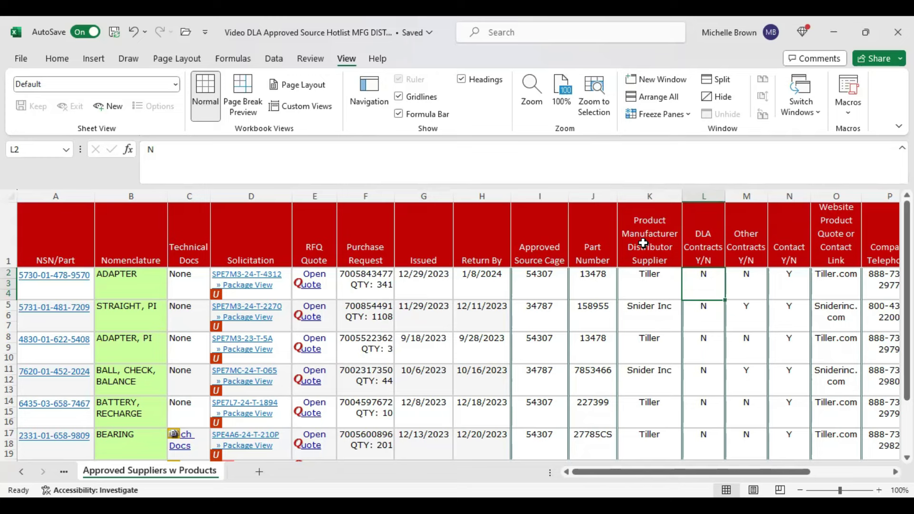
Step: Step along row 2 from Other Contracts through contact, website, phone and email to Last Award Price Per Unit
{"action": "key", "text": "Tab"}
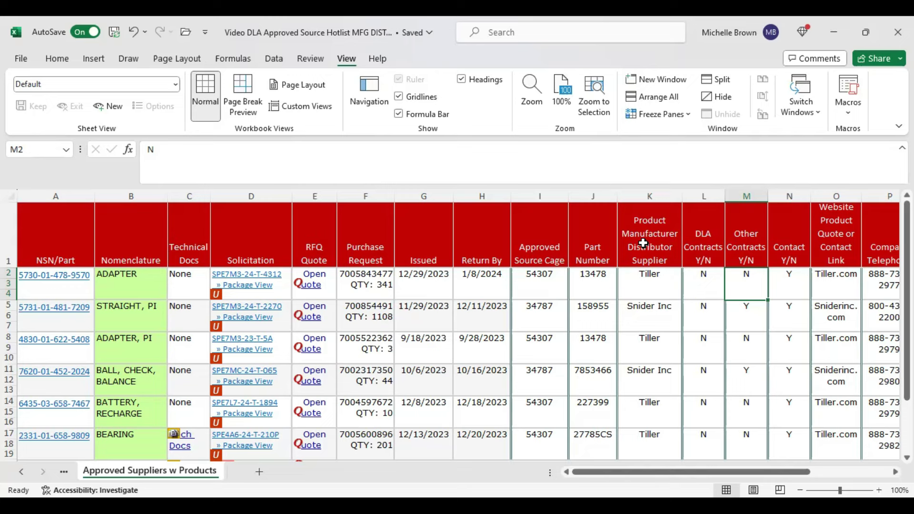
{"action": "key", "text": "Right"}
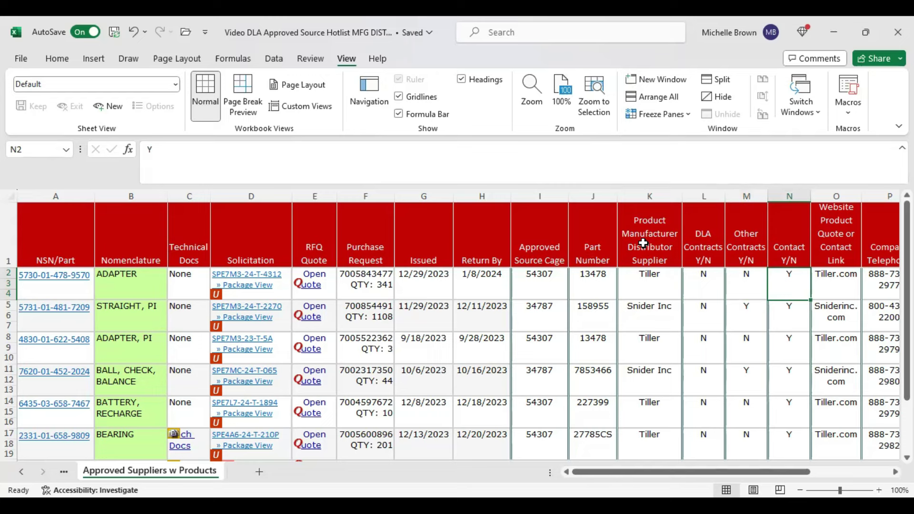
{"action": "key", "text": "Right"}
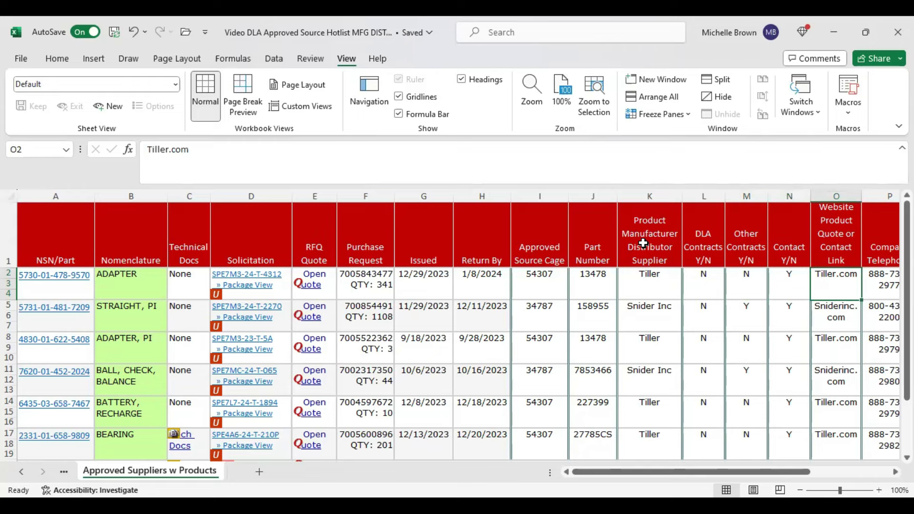
{"action": "key", "text": "Right"}
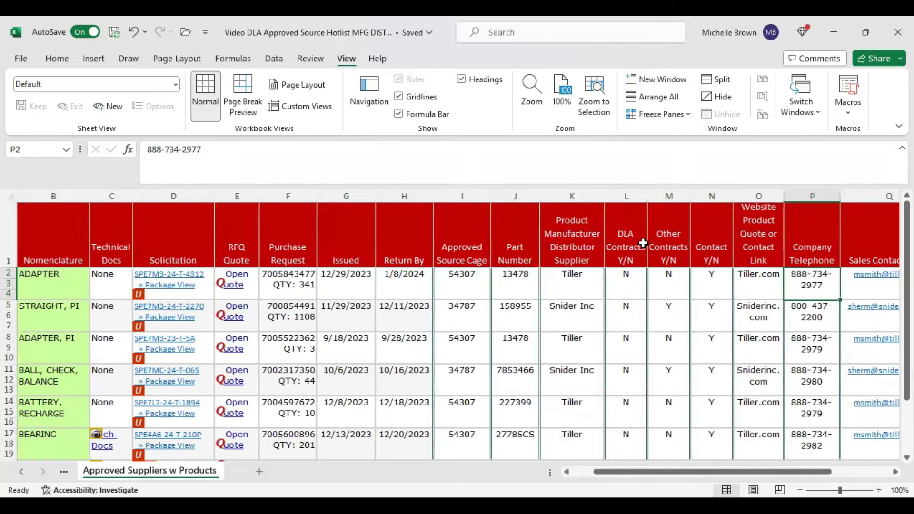
{"action": "key", "text": "Right"}
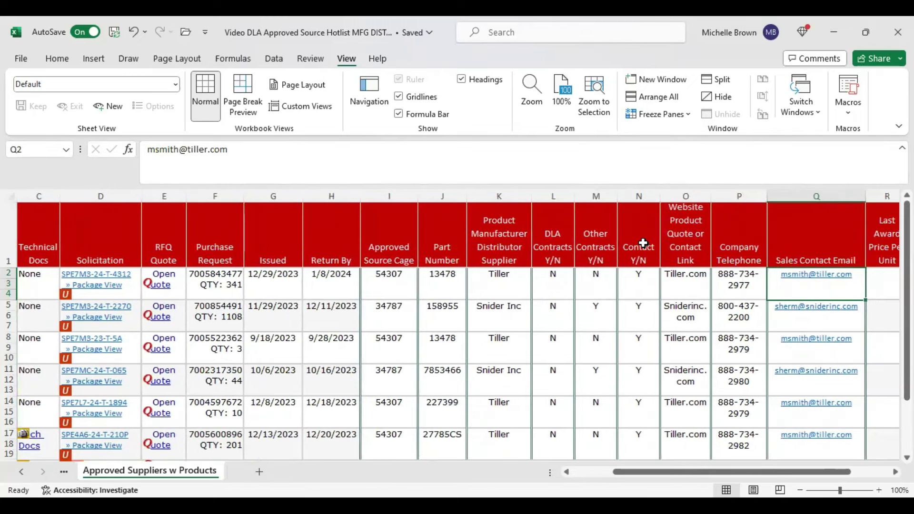
{"action": "key", "text": "Right"}
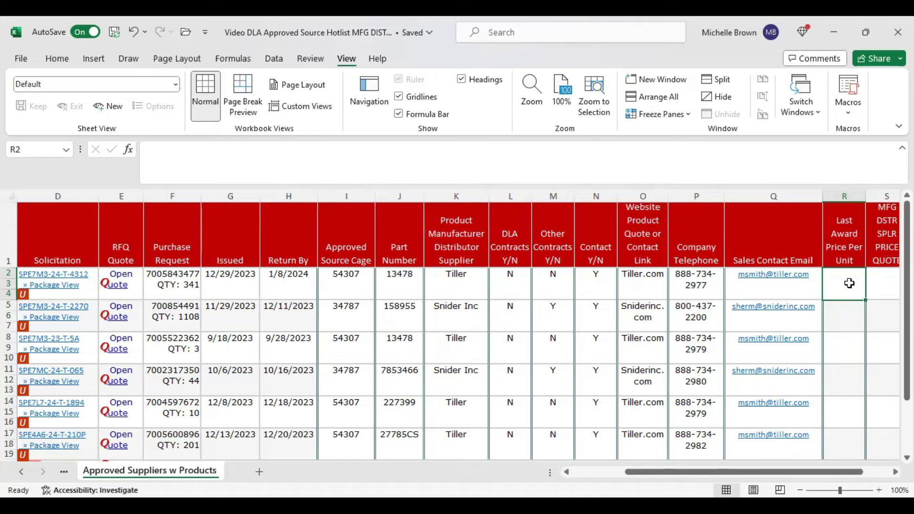
Step: Move from R2 to the empty MFG DSTR SPLR Price Quote cell S2
{"action": "key", "text": "Right"}
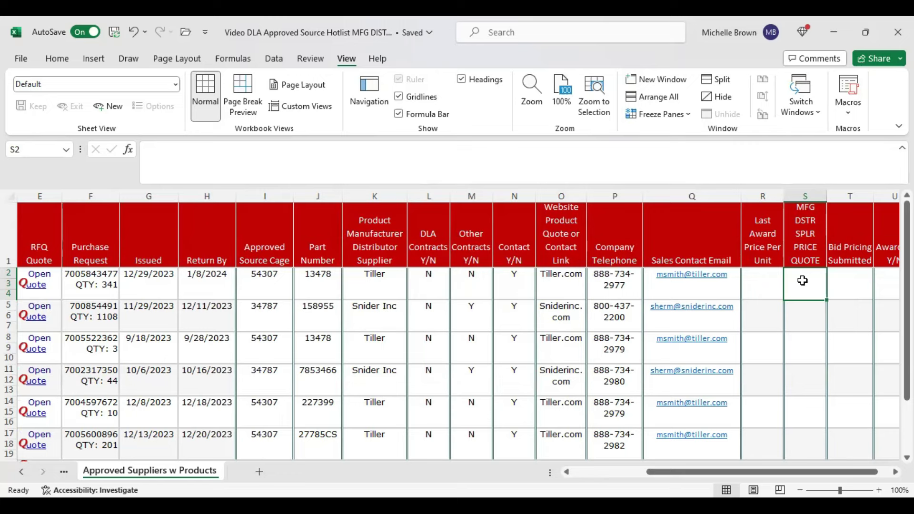
Step: Check the empty Bid Pricing Submitted and Awarded Y/N cells for the first item
{"action": "key", "text": "Right"}
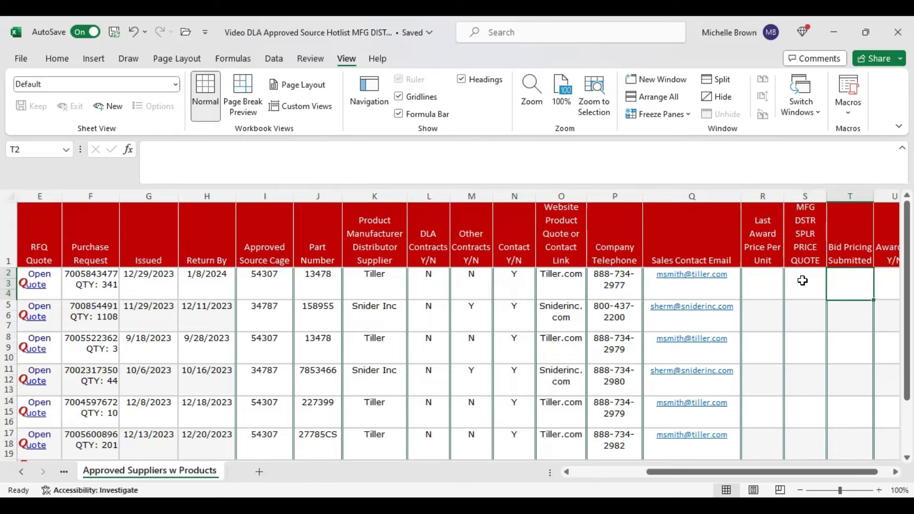
{"action": "key", "text": "Right"}
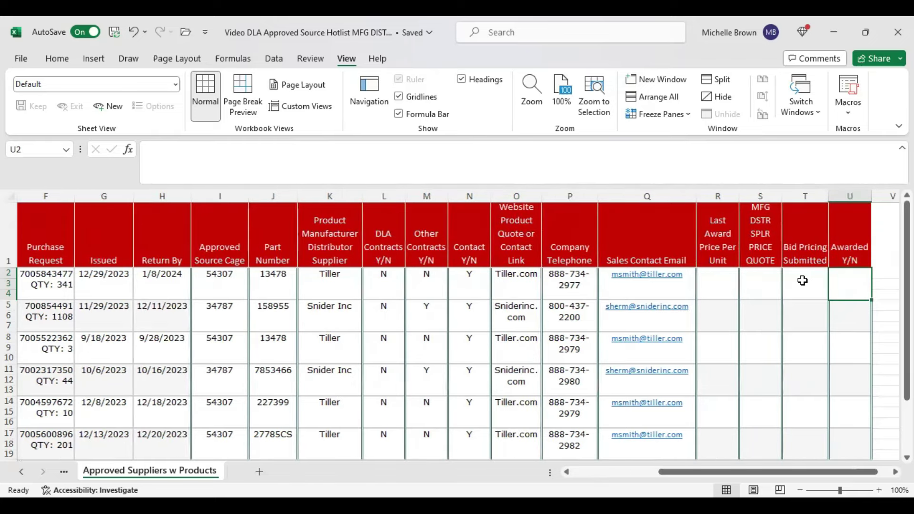
{"action": "key", "text": "Left"}
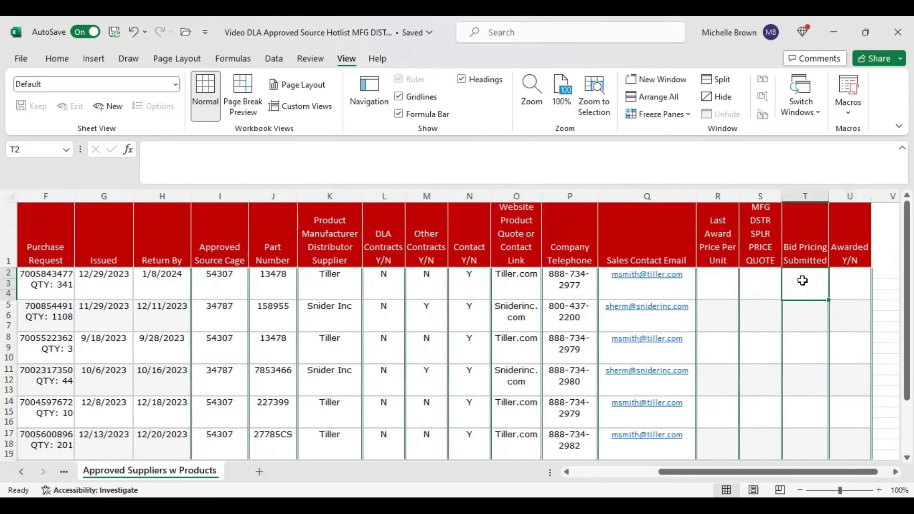
Step: Select columns R through U, from Last Award Price Per Unit to Awarded Y/N
{"action": "right_click", "coordinate": [716, 195]}
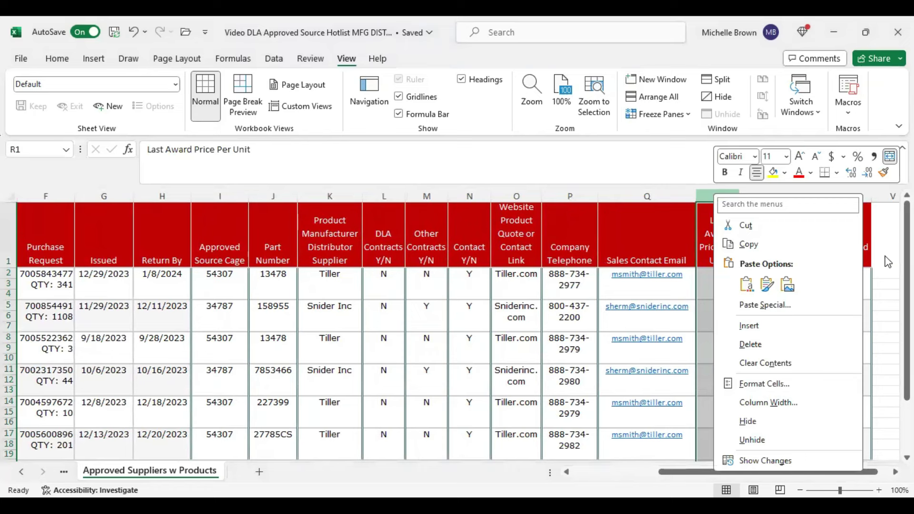
{"action": "key", "text": "Escape"}
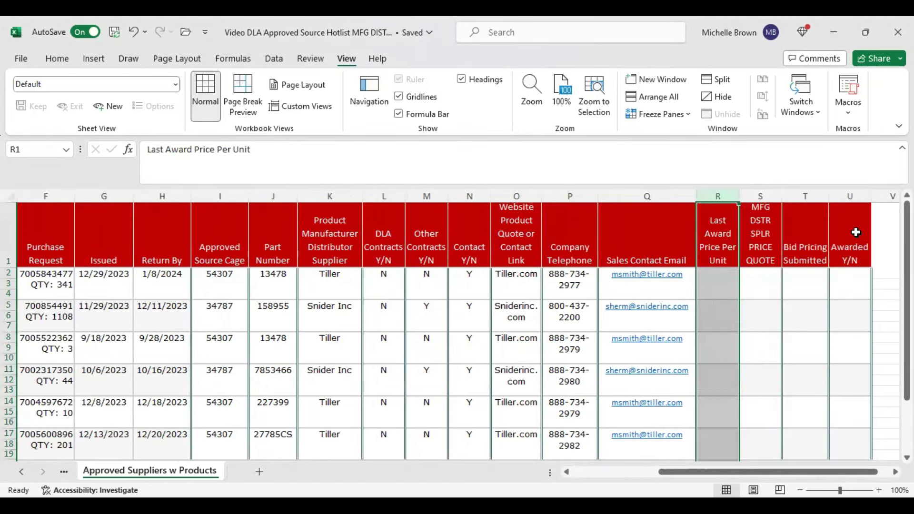
{"action": "mouse_move", "coordinate": [717, 196]}
{"action": "left_mouse_down"}
{"action": "mouse_move", "coordinate": [761, 195]}
{"action": "mouse_move", "coordinate": [855, 232]}
{"action": "left_mouse_up"}
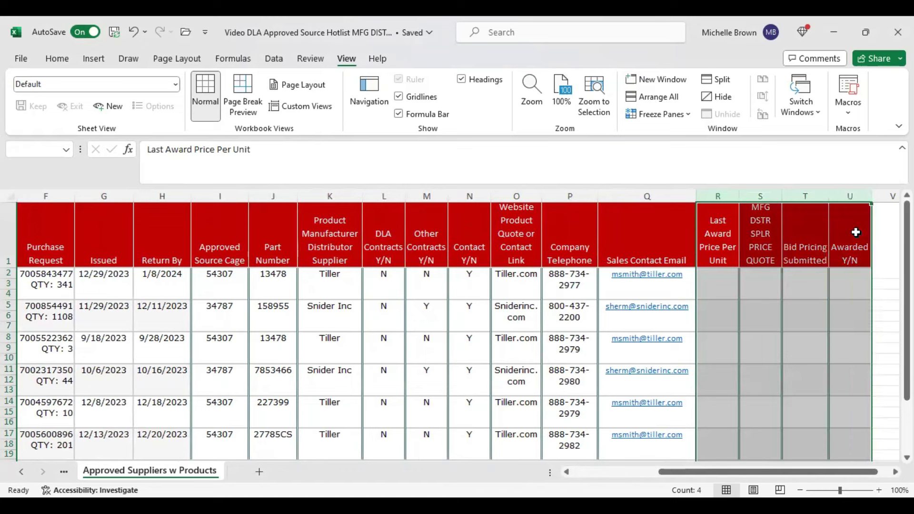